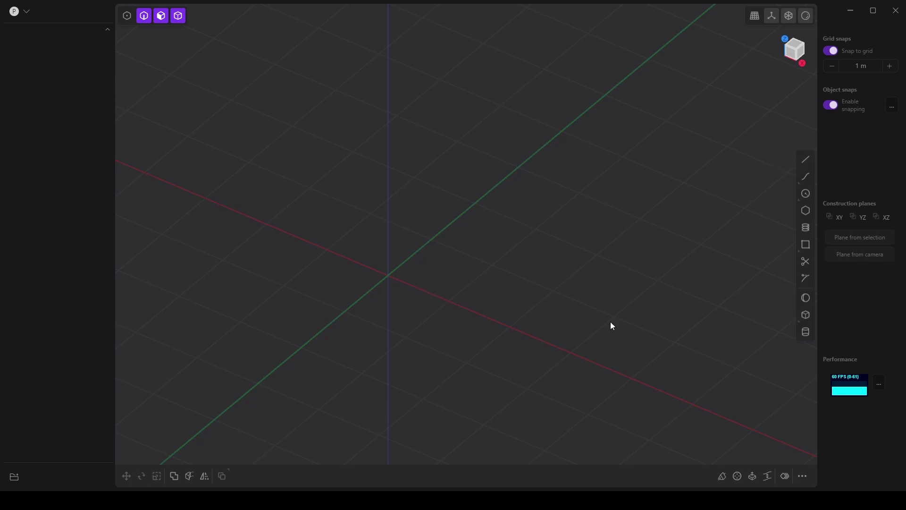
Start the Line tool with grid snapping enabled
{"action": "left_click", "coordinate": [808, 161]}
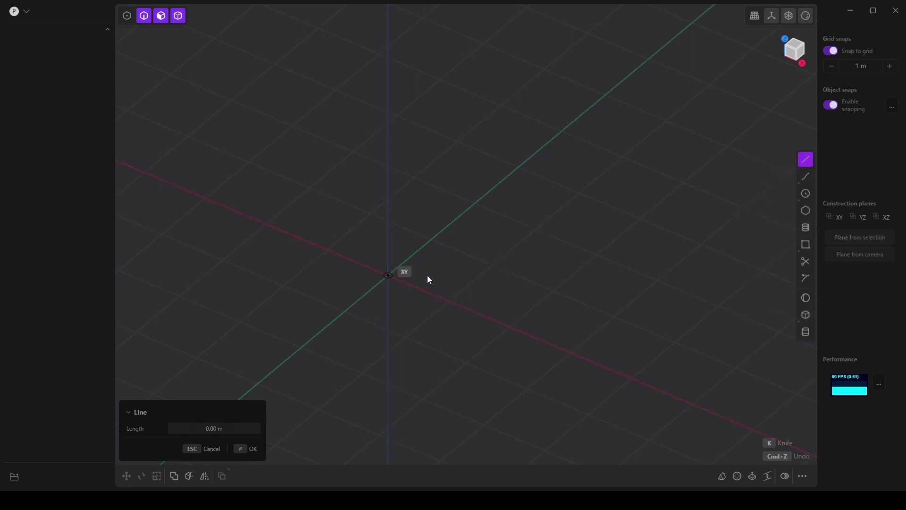
{"action": "left_click", "coordinate": [831, 52]}
{"action": "left_click", "coordinate": [831, 52]}
{"action": "left_click", "coordinate": [829, 51]}
Draw three connected 1 m sides of the square starting from the origin
{"action": "left_click", "coordinate": [388, 276]}
{"action": "left_click", "coordinate": [431, 239]}
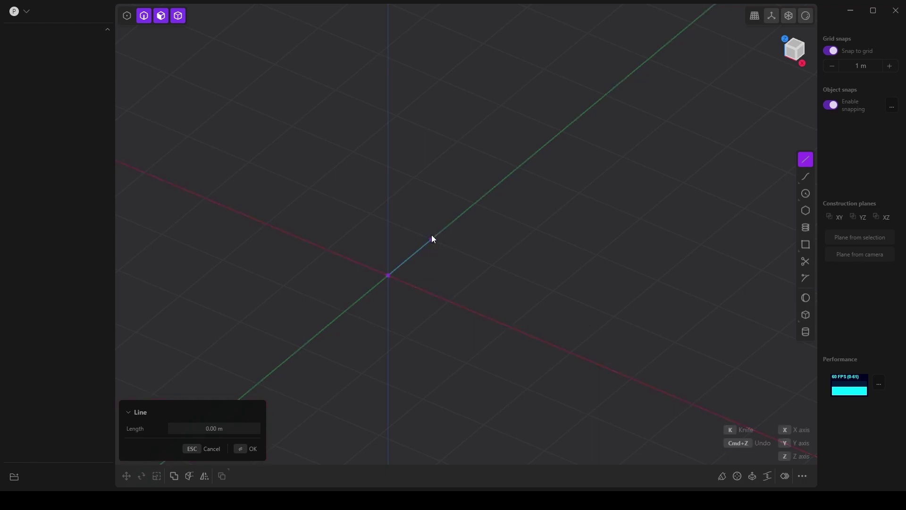
{"action": "left_click", "coordinate": [492, 265]}
{"action": "left_click", "coordinate": [459, 300]}
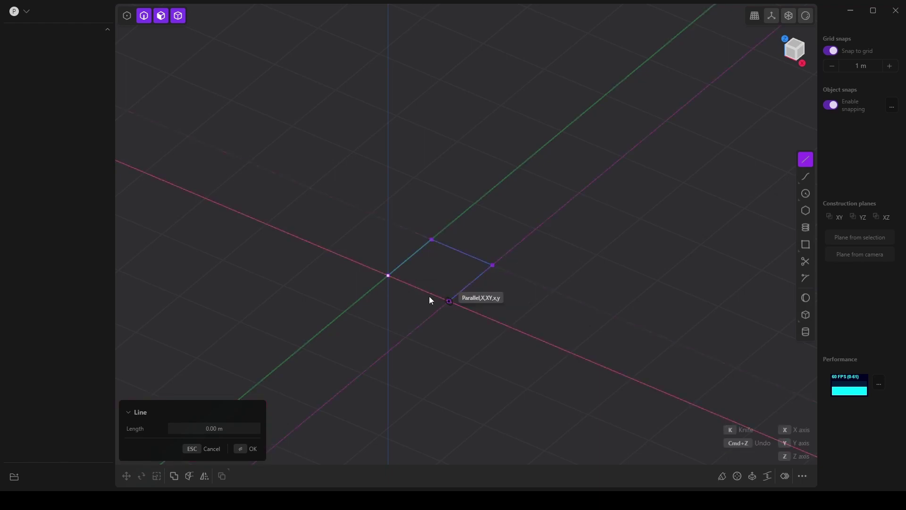
Close the square back at the origin to form a filled planar region
{"action": "left_click", "coordinate": [388, 274]}
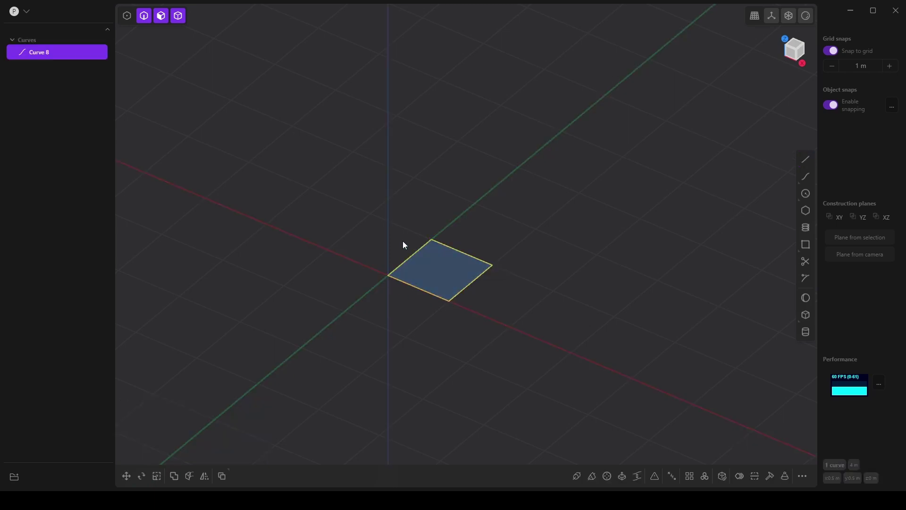
{"action": "scroll", "coordinate": [453, 315], "scroll_direction": "up", "scroll_amount": 2}
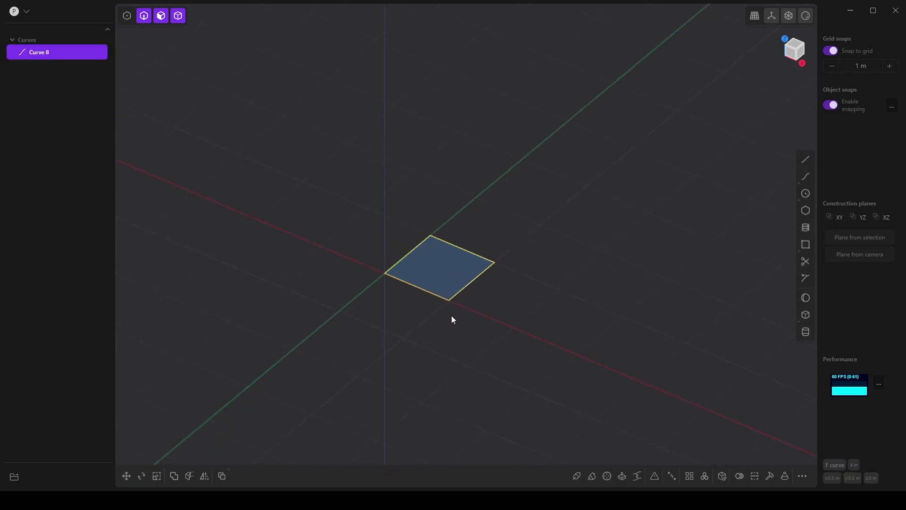
{"action": "scroll", "coordinate": [444, 294], "scroll_direction": "up", "scroll_amount": 2}
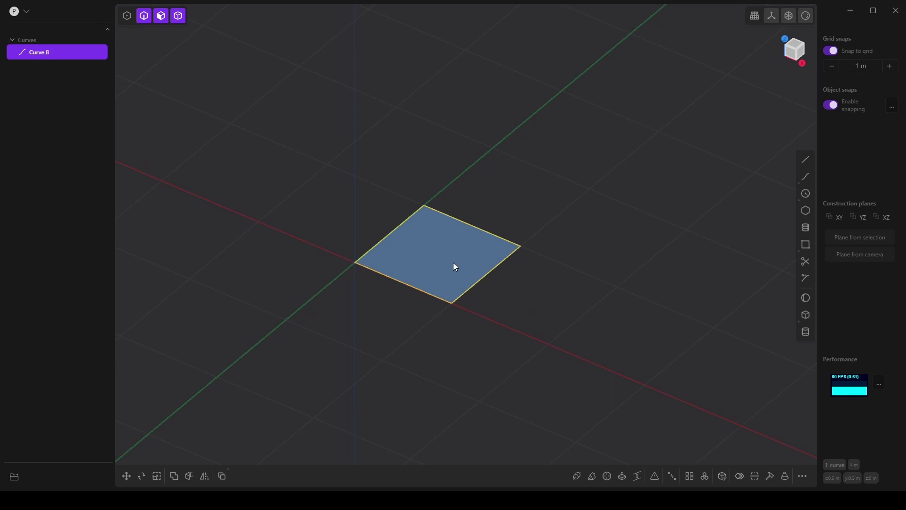
Select the square region and start an extrusion with E
{"action": "left_click", "coordinate": [475, 280]}
{"action": "key", "text": "e"}
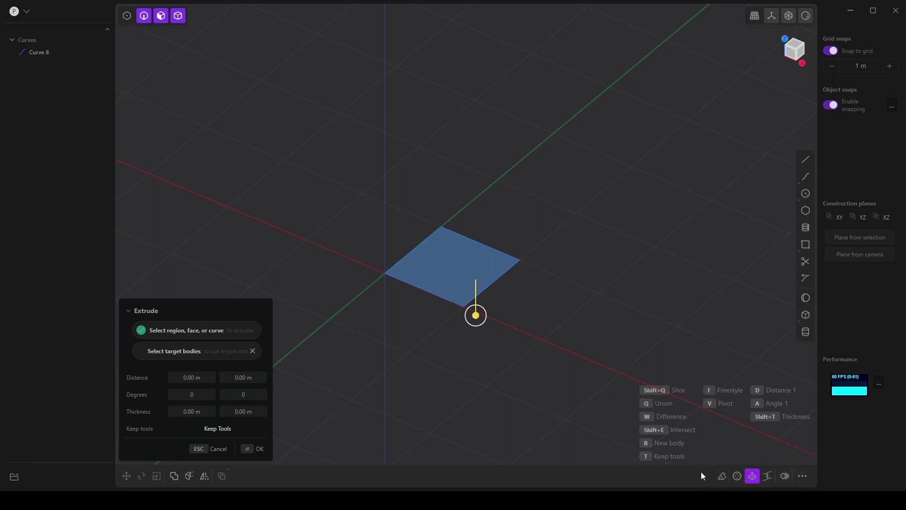
{"action": "middle_click_drag", "start_coordinate": [643, 404], "coordinate": [507, 324]}
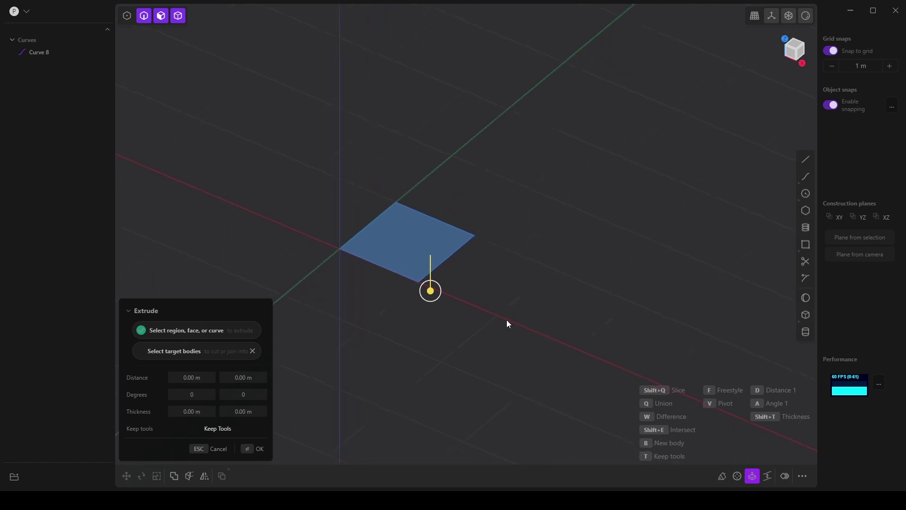
Switch to Revolve at 360 degrees and place the axis point on the X axis
{"action": "left_click", "coordinate": [739, 475]}
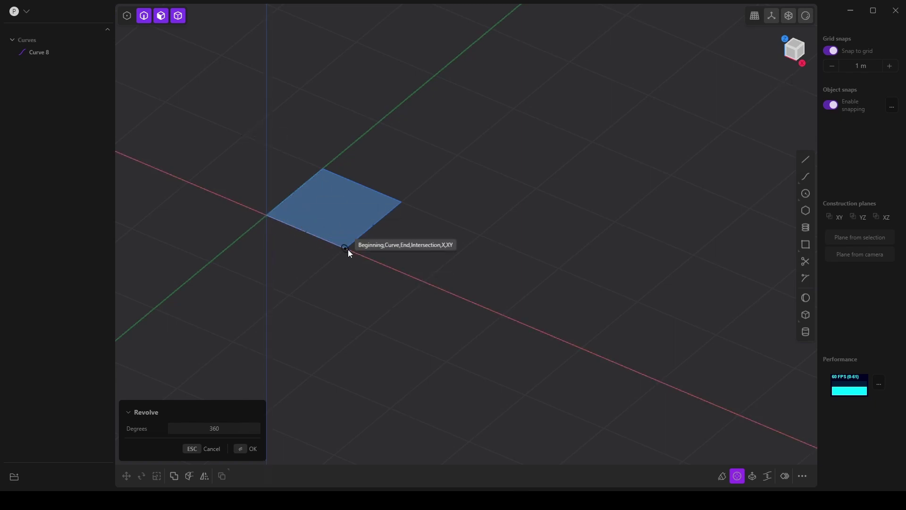
{"action": "left_click", "coordinate": [503, 312]}
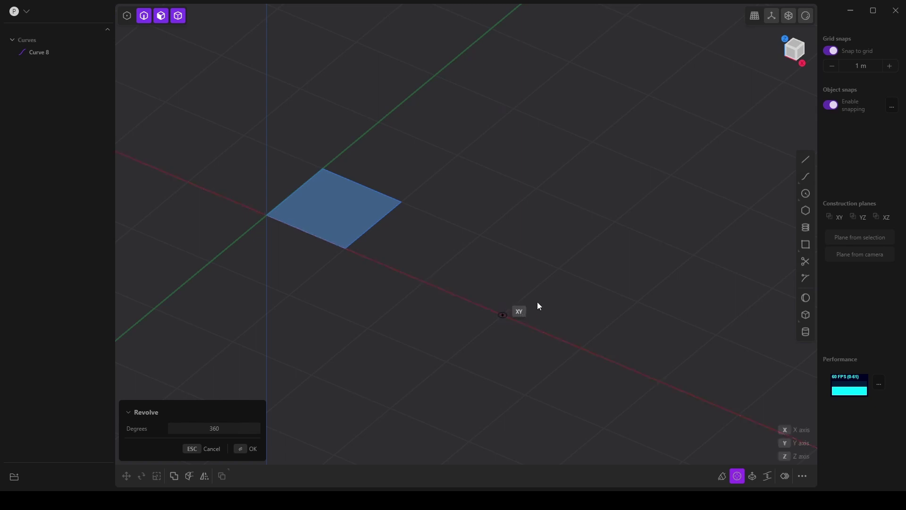
{"action": "scroll", "coordinate": [521, 290], "scroll_direction": "down", "scroll_amount": 3}
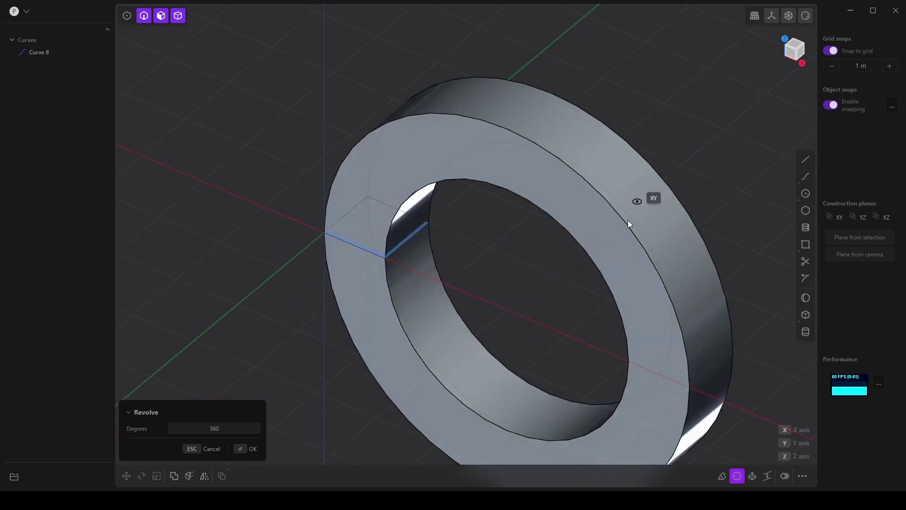
Set the revolve axis direction and confirm, creating the ring as Solid 14
{"action": "left_click", "coordinate": [701, 149]}
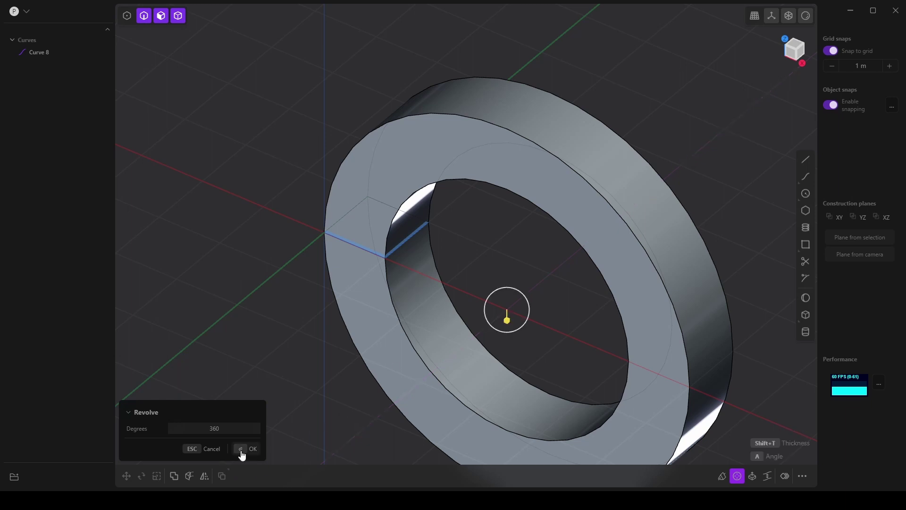
{"action": "scroll", "coordinate": [471, 372], "scroll_direction": "down", "scroll_amount": 3}
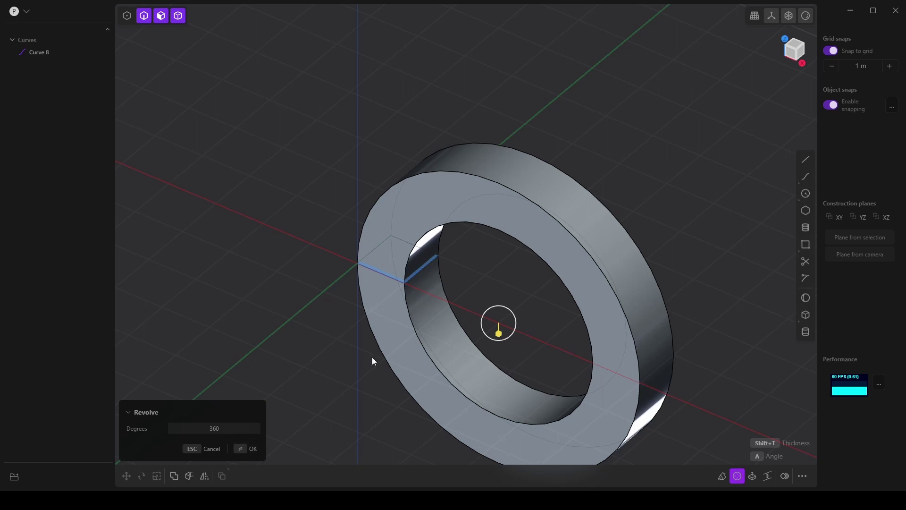
{"action": "key", "text": "Return"}
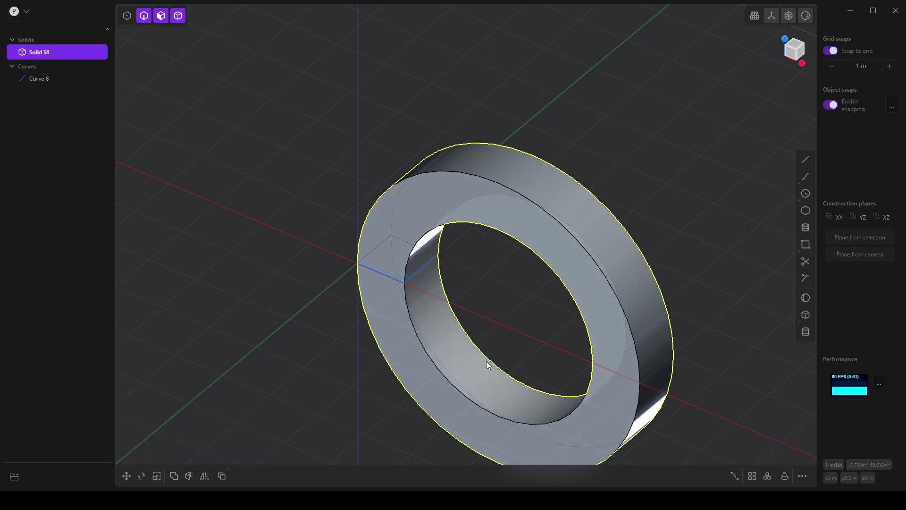
Deselect the ring and turn grid snapping off
{"action": "scroll", "coordinate": [505, 370], "scroll_direction": "down", "scroll_amount": 3}
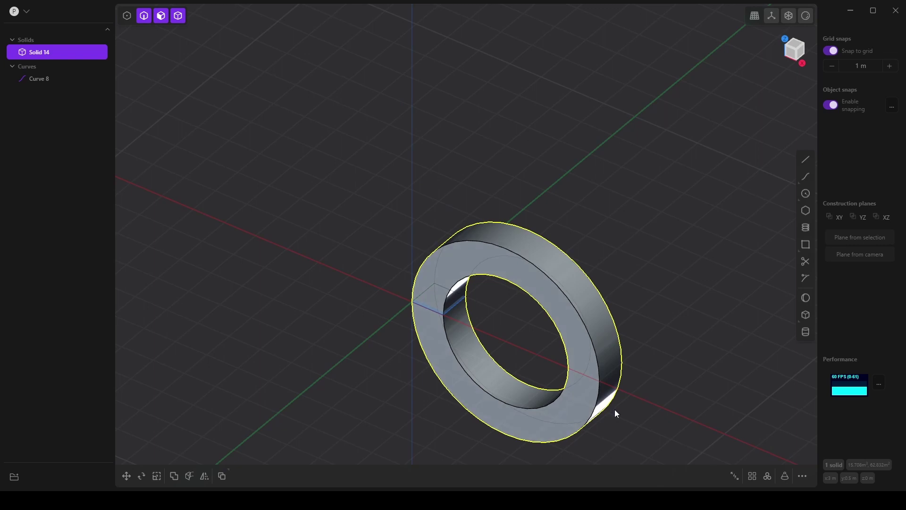
{"action": "middle_click_drag", "start_coordinate": [644, 424], "coordinate": [574, 339], "text": "shift"}
{"action": "scroll", "coordinate": [576, 370], "scroll_direction": "up", "scroll_amount": 3}
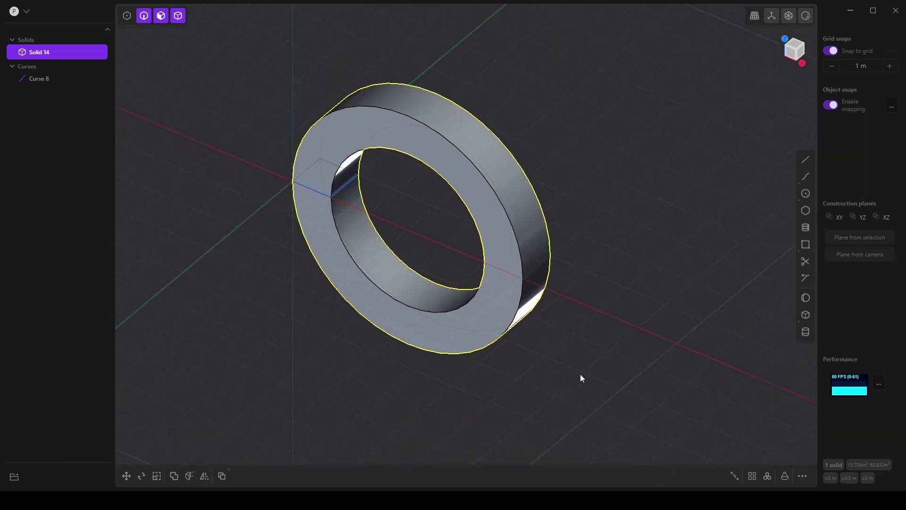
{"action": "key", "text": "Escape"}
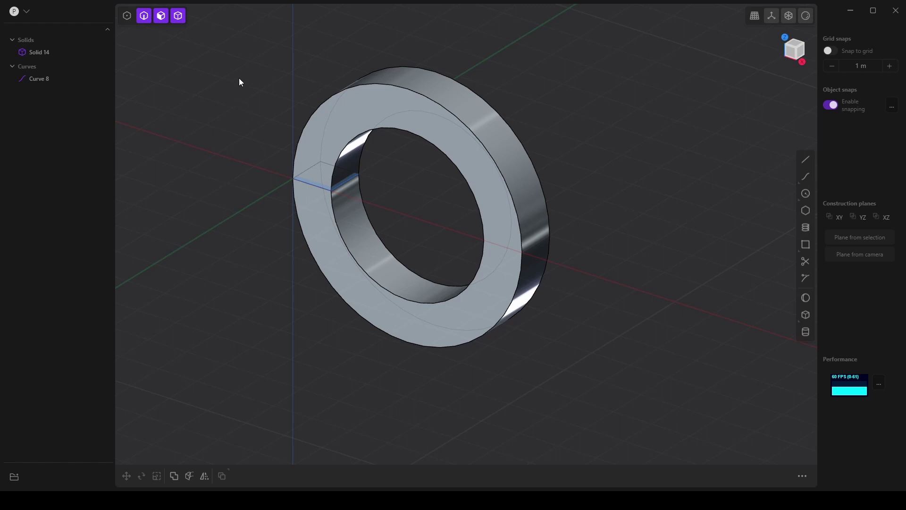
Set the selection mode so only edges can be picked
{"action": "left_click", "coordinate": [143, 19]}
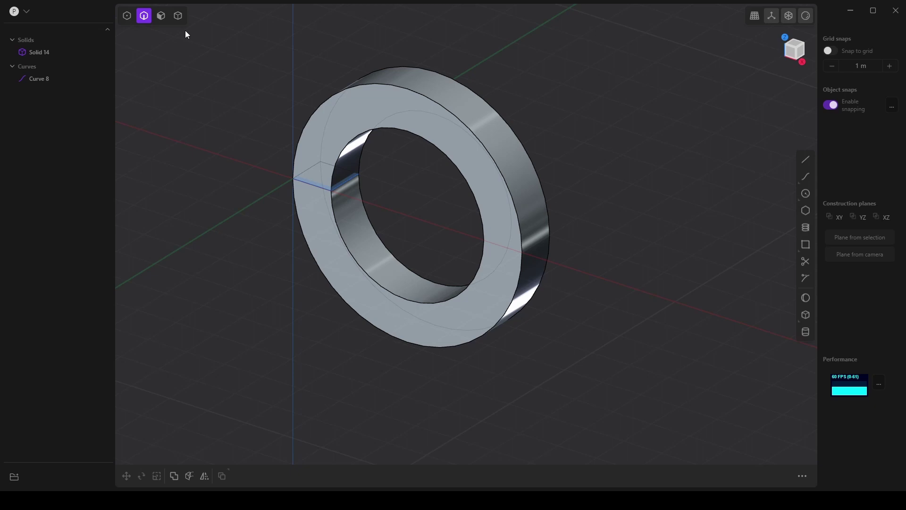
{"action": "left_click", "coordinate": [178, 18], "text": "shift"}
{"action": "left_click", "coordinate": [161, 18], "text": "shift"}
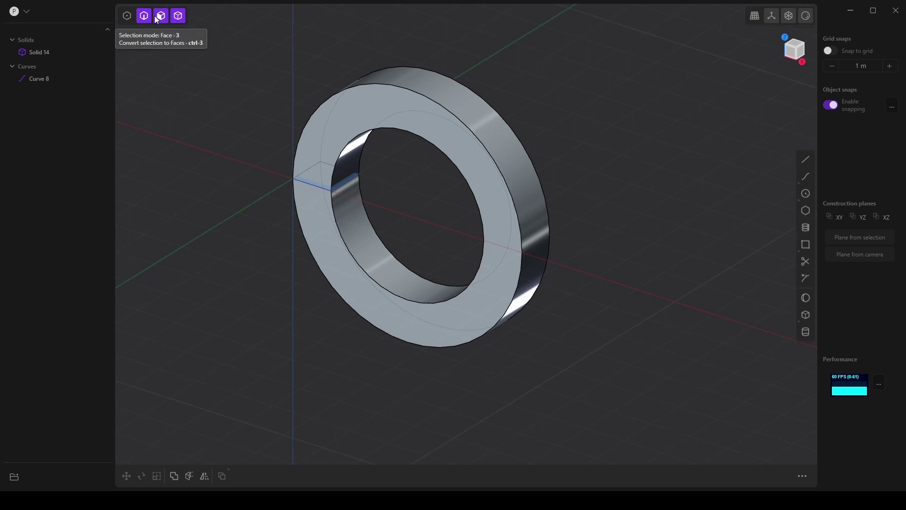
Cancel the stray extrusion and box-select all eight edges of the ring
{"action": "left_click_drag", "start_coordinate": [235, 36], "coordinate": [626, 395]}
{"action": "key", "text": "e"}
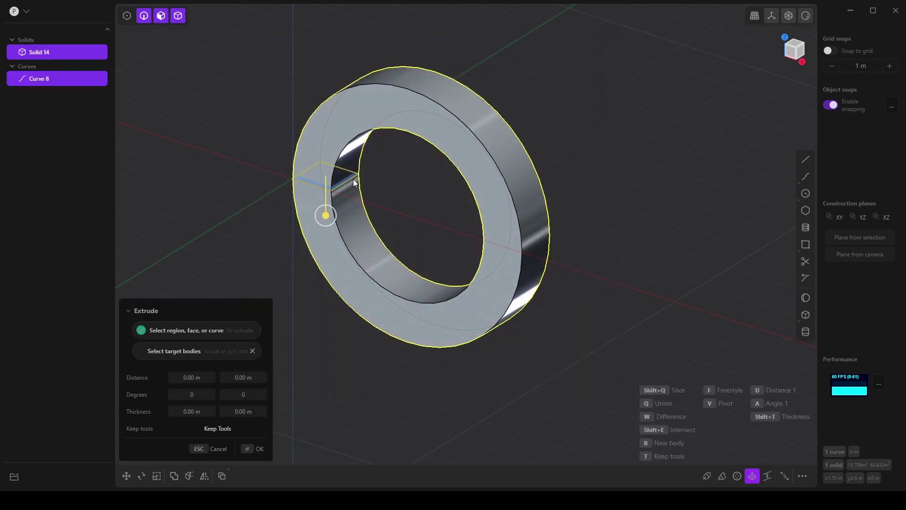
{"action": "middle_click_drag", "start_coordinate": [381, 297], "coordinate": [370, 296]}
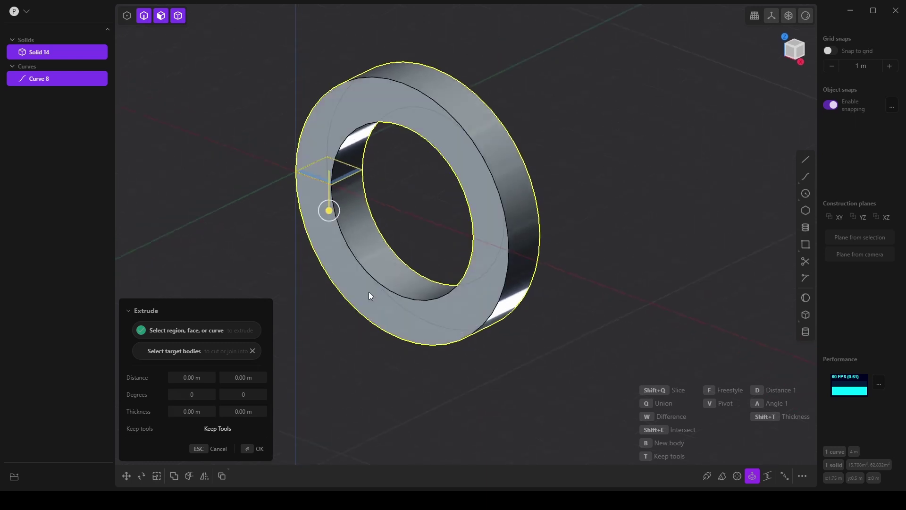
{"action": "left_click_drag", "start_coordinate": [246, 60], "coordinate": [644, 380]}
{"action": "middle_click_drag", "start_coordinate": [497, 336], "coordinate": [542, 360]}
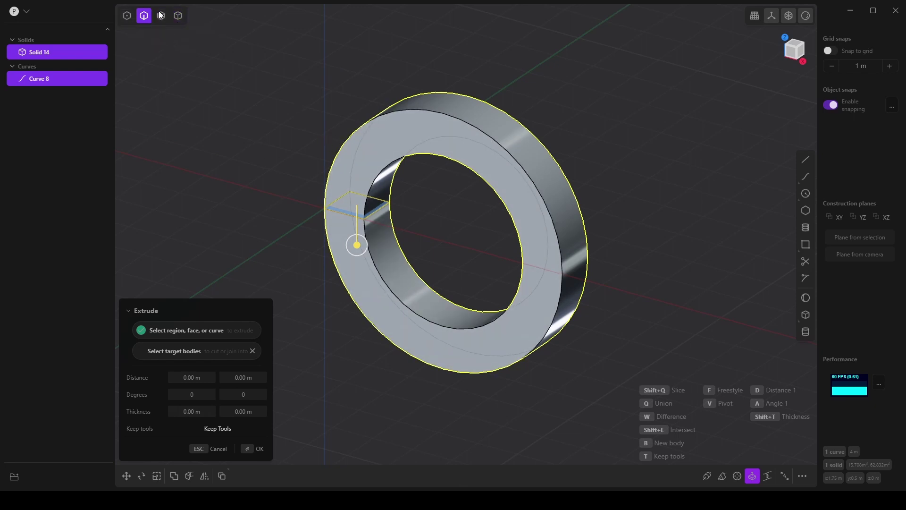
{"action": "key", "text": "2"}
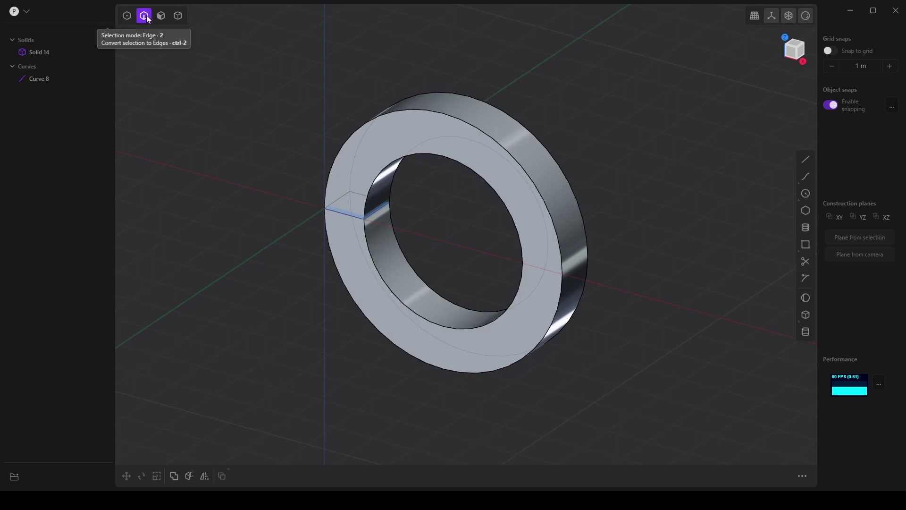
{"action": "left_click_drag", "start_coordinate": [268, 64], "coordinate": [683, 426]}
Fillet the ring's eight edges with a 0.18714 m radius
{"action": "key", "text": "f"}
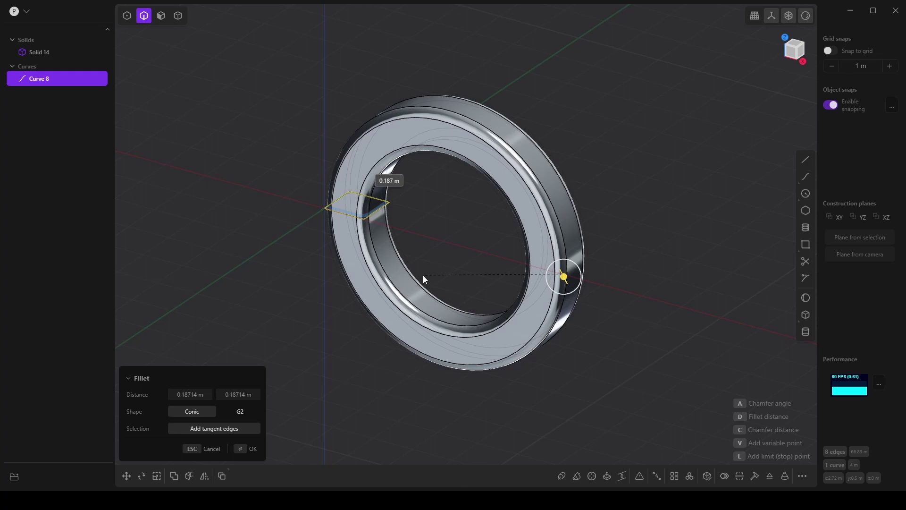
{"action": "middle_click_drag", "start_coordinate": [481, 346], "coordinate": [565, 214]}
{"action": "left_click", "coordinate": [243, 449]}
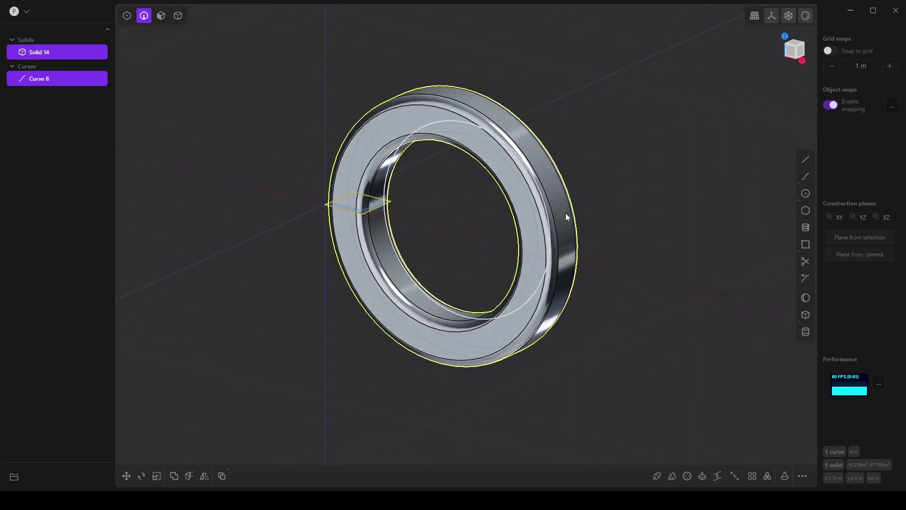
{"action": "scroll", "coordinate": [498, 269], "scroll_direction": "up", "scroll_amount": 2}
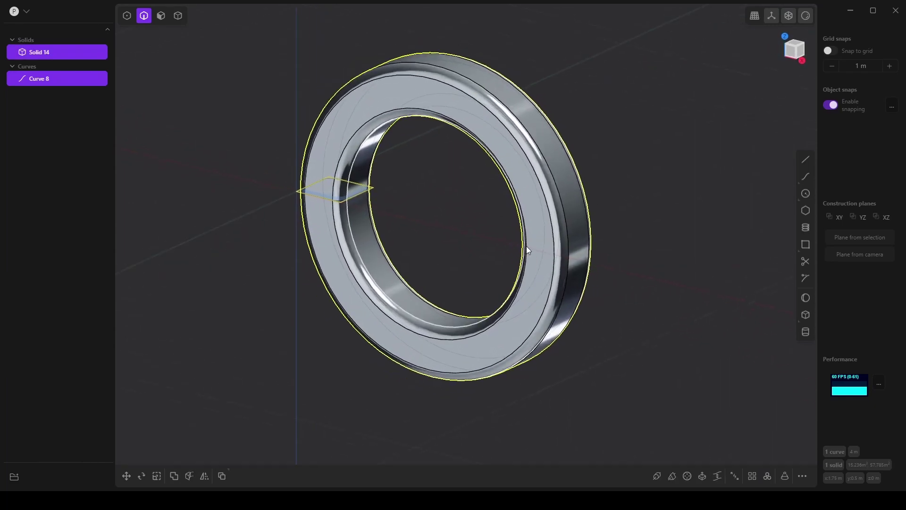
{"action": "middle_click_drag", "start_coordinate": [525, 245], "coordinate": [534, 225]}
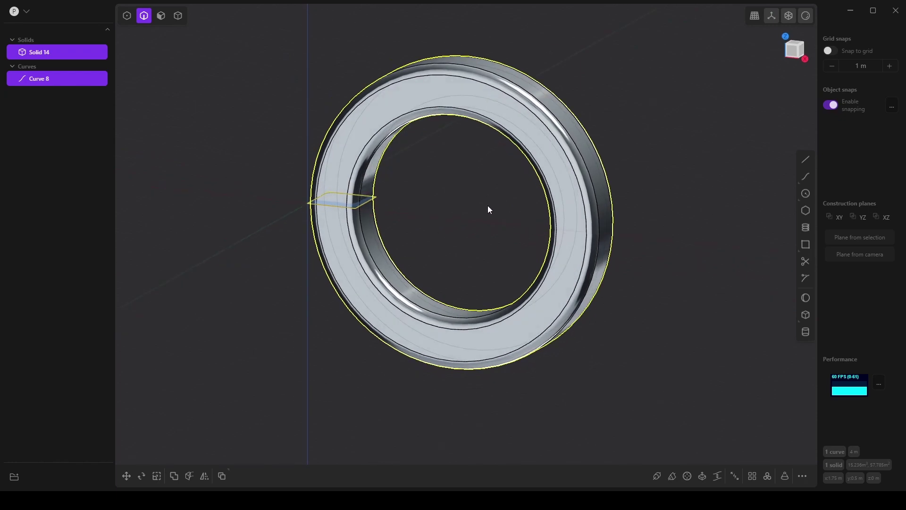
Give the ring a gold material with metalness 1.00 and roughness 0.10
{"action": "key", "text": "m"}
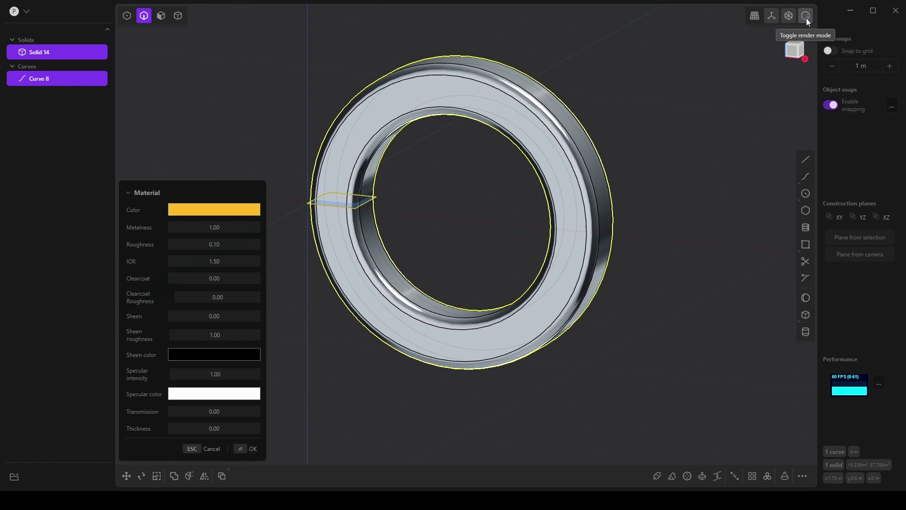
{"action": "left_click", "coordinate": [252, 449]}
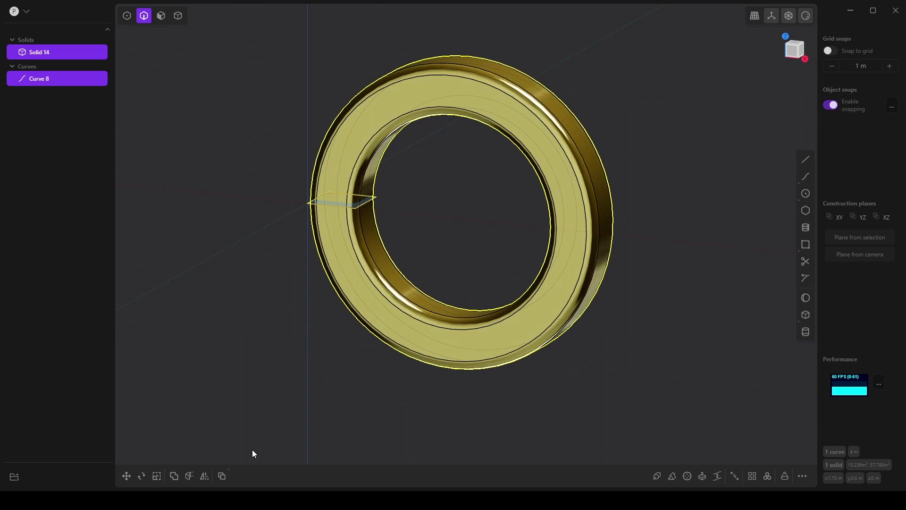
{"action": "mouse_move", "coordinate": [350, 366]}
{"action": "middle_mouse_down"}
{"action": "mouse_move", "coordinate": [332, 360]}
{"action": "mouse_move", "coordinate": [321, 381]}
{"action": "mouse_move", "coordinate": [349, 366]}
{"action": "mouse_move", "coordinate": [347, 344]}
{"action": "mouse_move", "coordinate": [325, 355]}
{"action": "mouse_move", "coordinate": [362, 368]}
{"action": "mouse_move", "coordinate": [299, 364]}
{"action": "mouse_move", "coordinate": [364, 357]}
{"action": "mouse_move", "coordinate": [346, 354]}
{"action": "mouse_move", "coordinate": [338, 363]}
{"action": "mouse_move", "coordinate": [345, 359]}
{"action": "middle_mouse_up"}
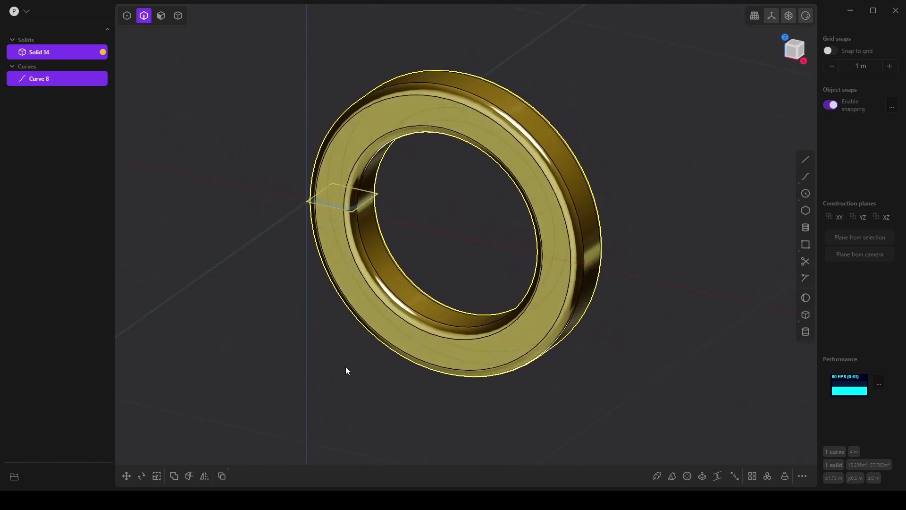
{"action": "mouse_move", "coordinate": [346, 371]}
{"action": "middle_mouse_down"}
{"action": "mouse_move", "coordinate": [328, 360]}
{"action": "mouse_move", "coordinate": [348, 361]}
{"action": "middle_mouse_up"}
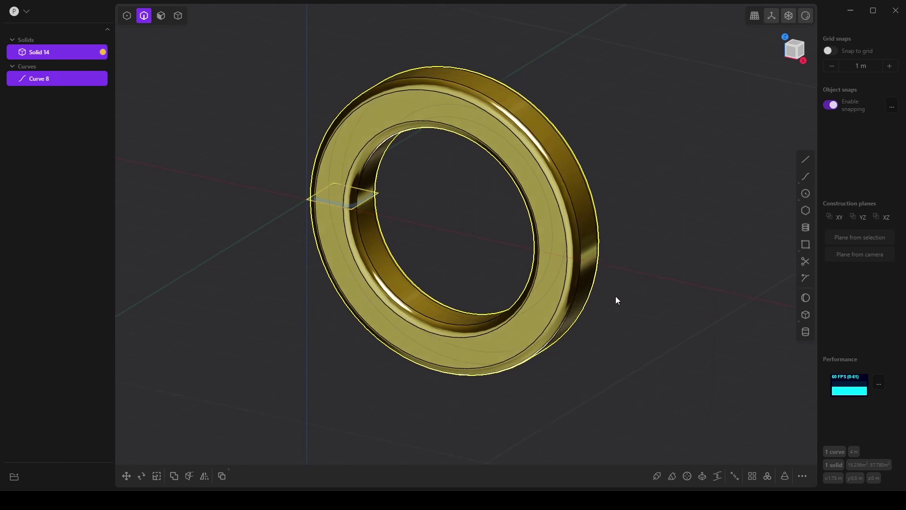